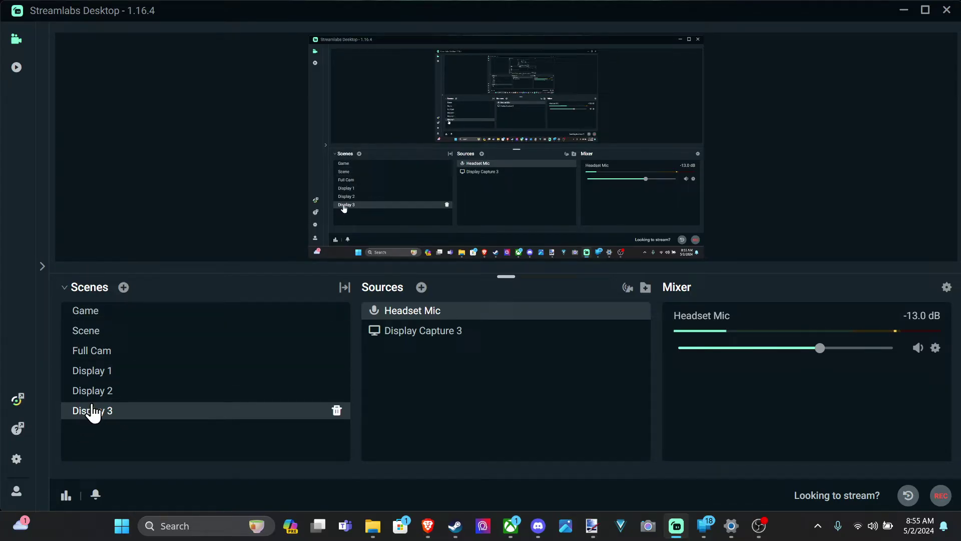
pyautogui.moveTo(451, 310)
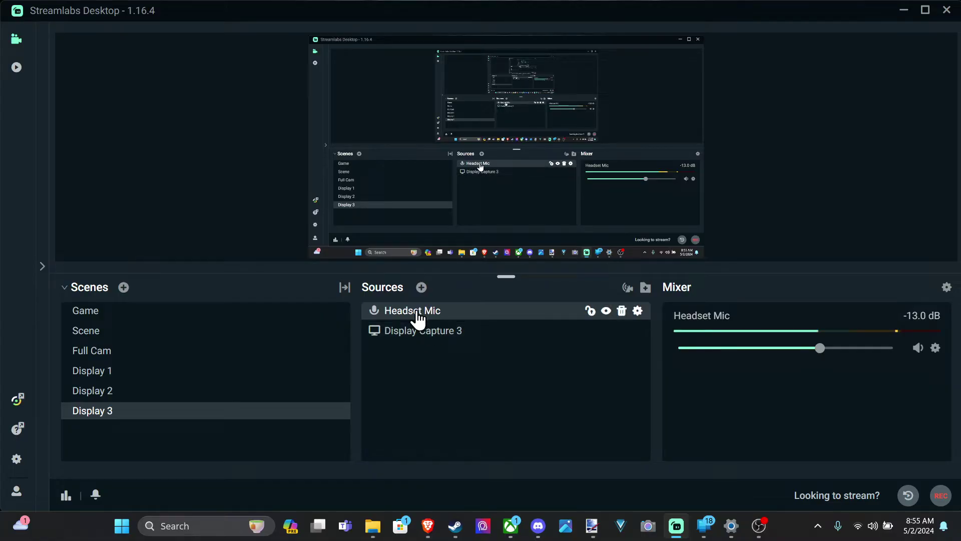
pyautogui.doubleClick(416, 314)
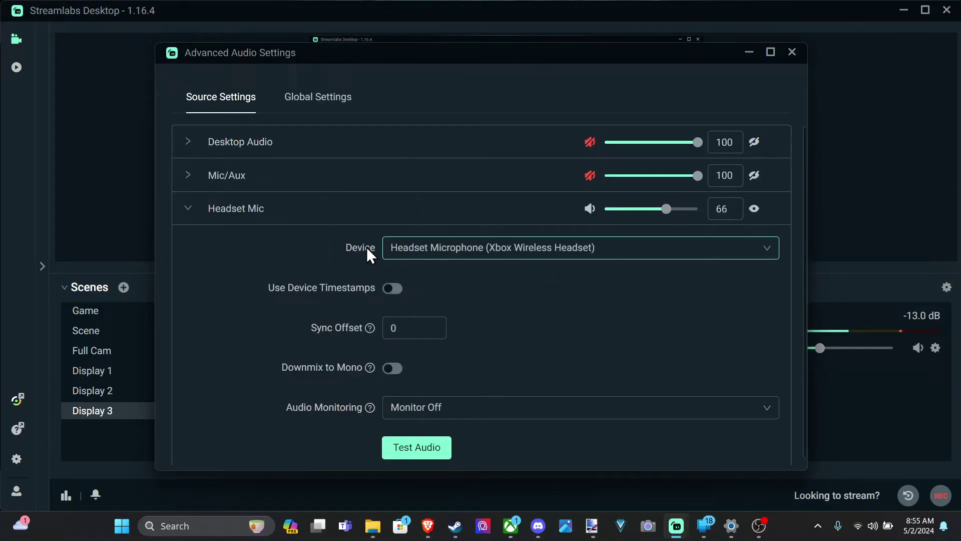
pyautogui.click(510, 255)
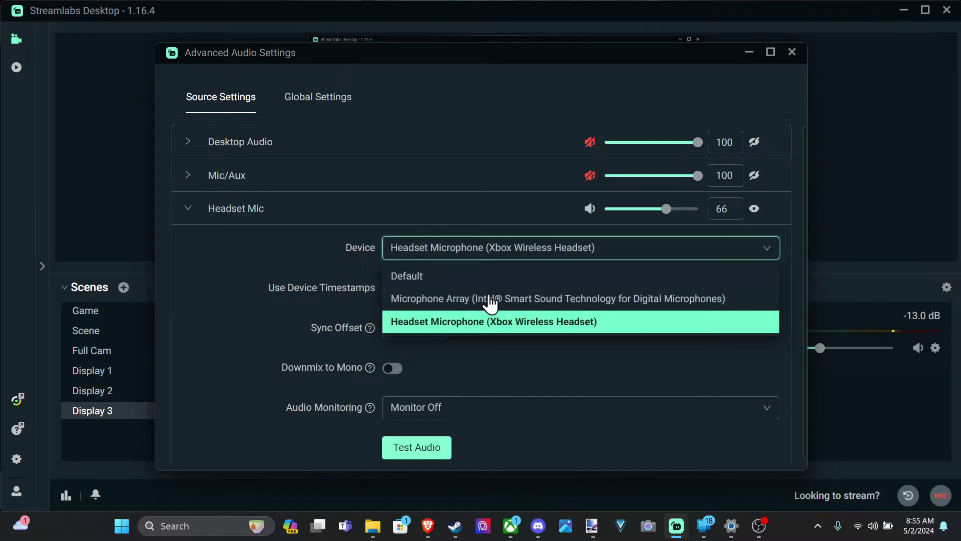
pyautogui.click(431, 254)
pyautogui.scroll(-1, 318, 335)
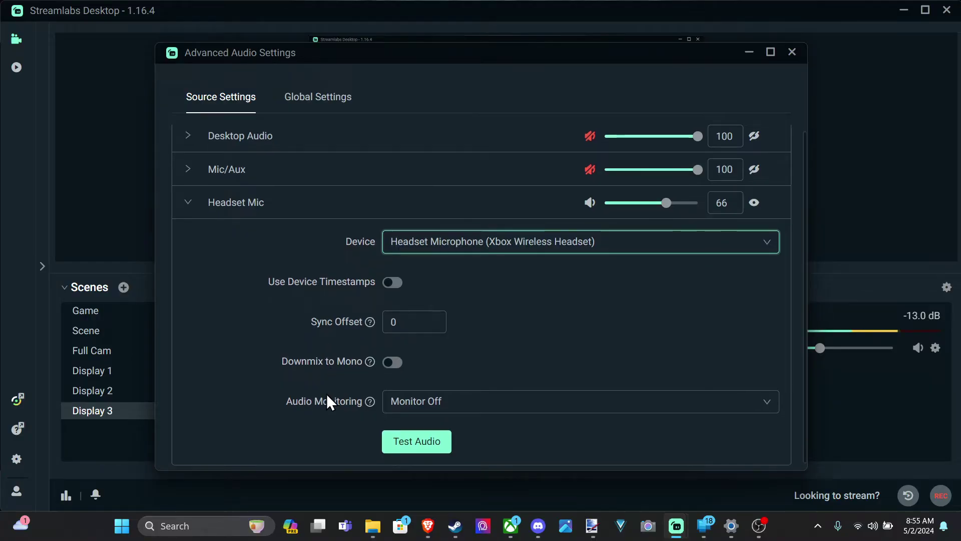
pyautogui.click(460, 403)
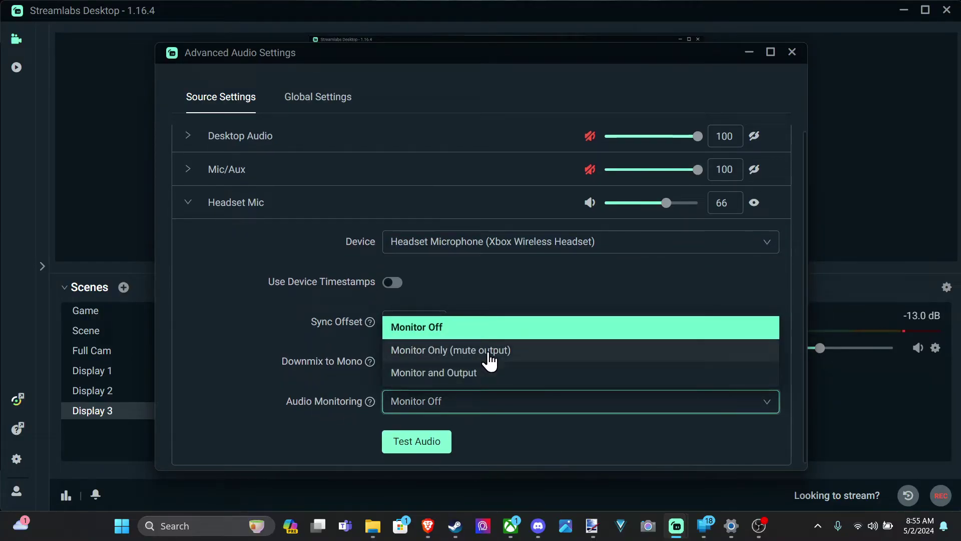
pyautogui.click(480, 373)
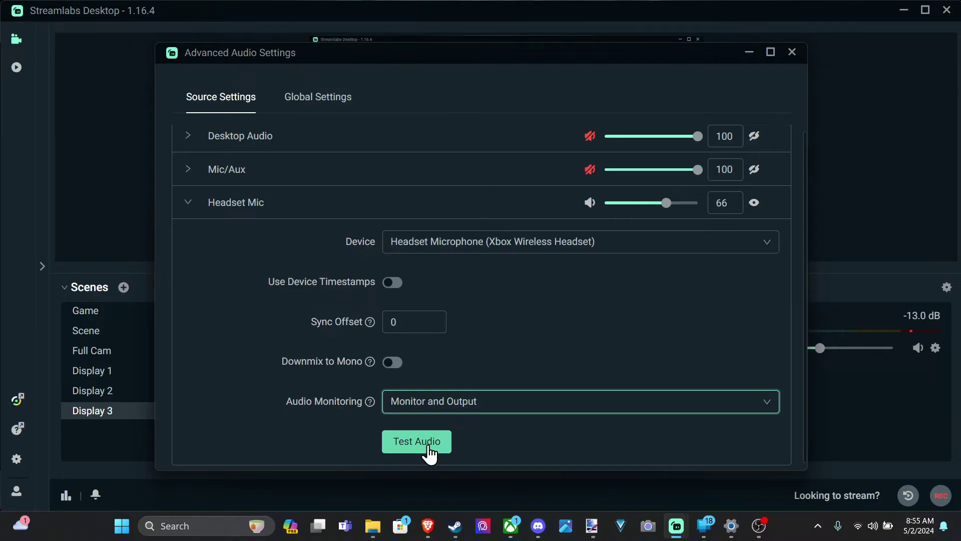
pyautogui.click(444, 405)
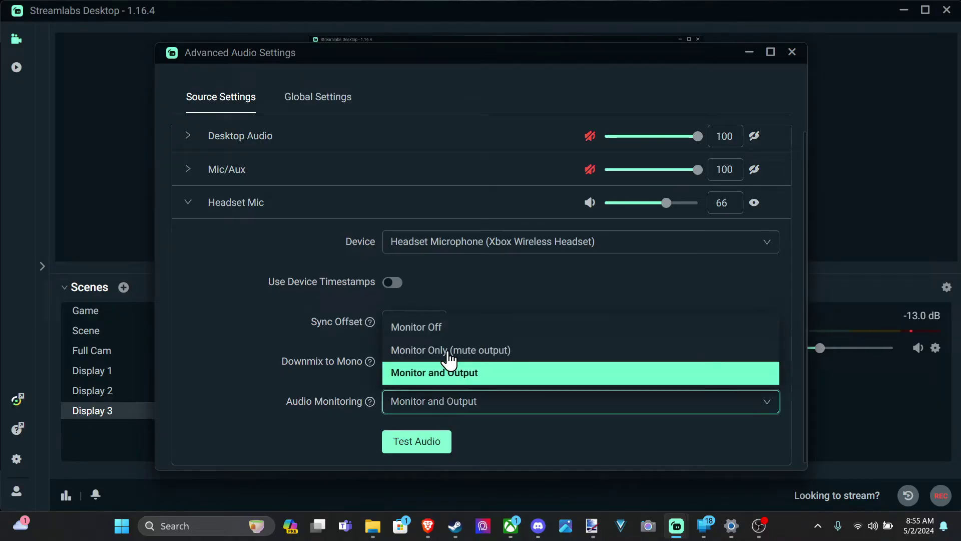
pyautogui.click(456, 329)
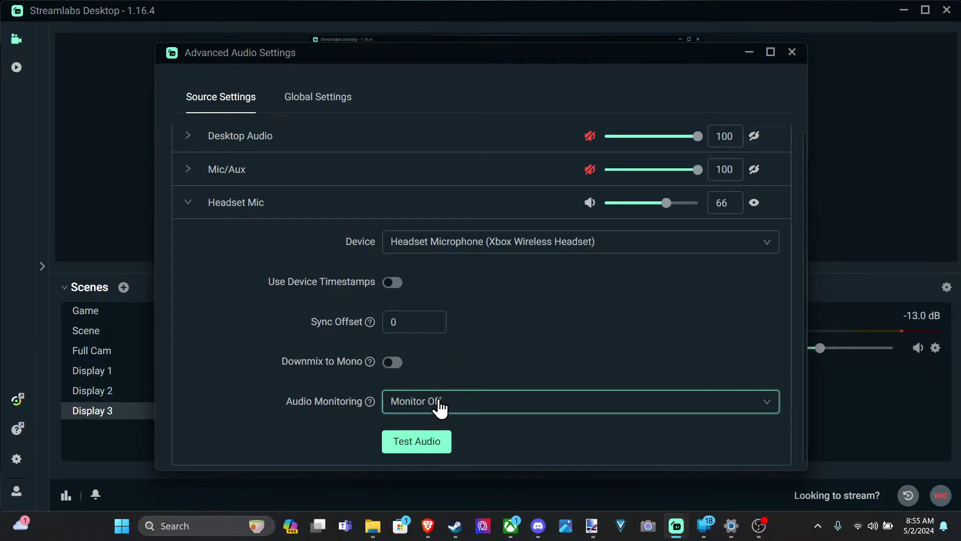
# Step: Close Advanced Audio Settings and set the Headset Mic slider to about -12.1 dB
pyautogui.click(792, 53)
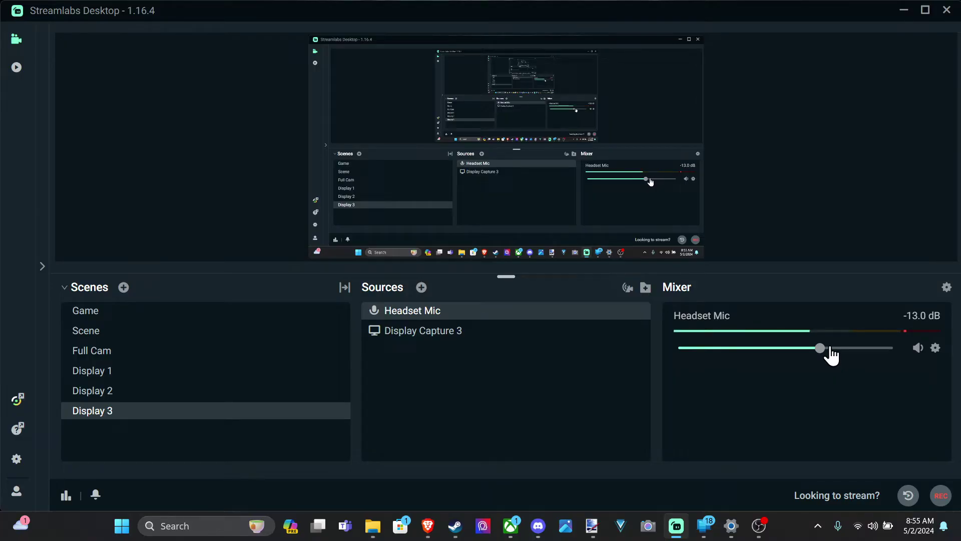
pyautogui.moveTo(826, 353); pyautogui.dragTo(896, 345)
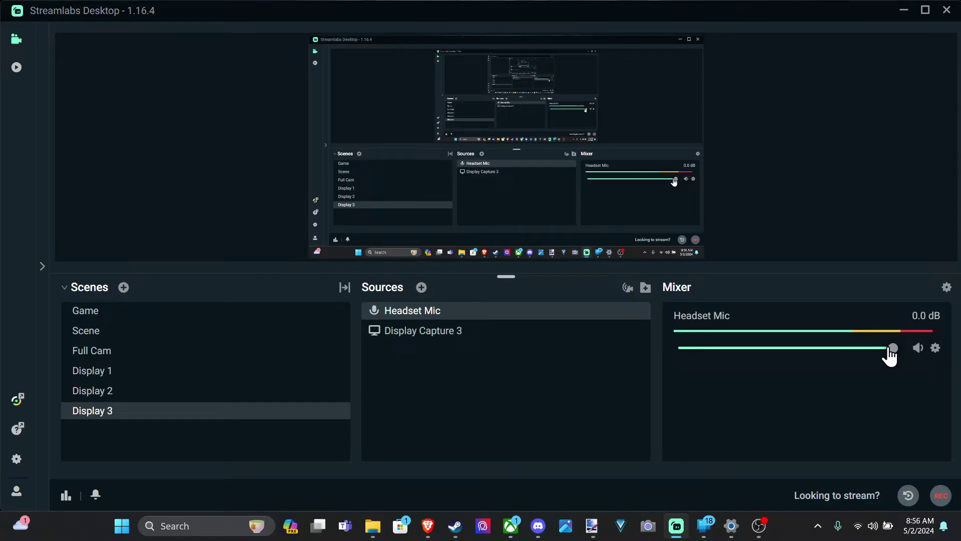
pyautogui.moveTo(891, 356); pyautogui.dragTo(830, 349)
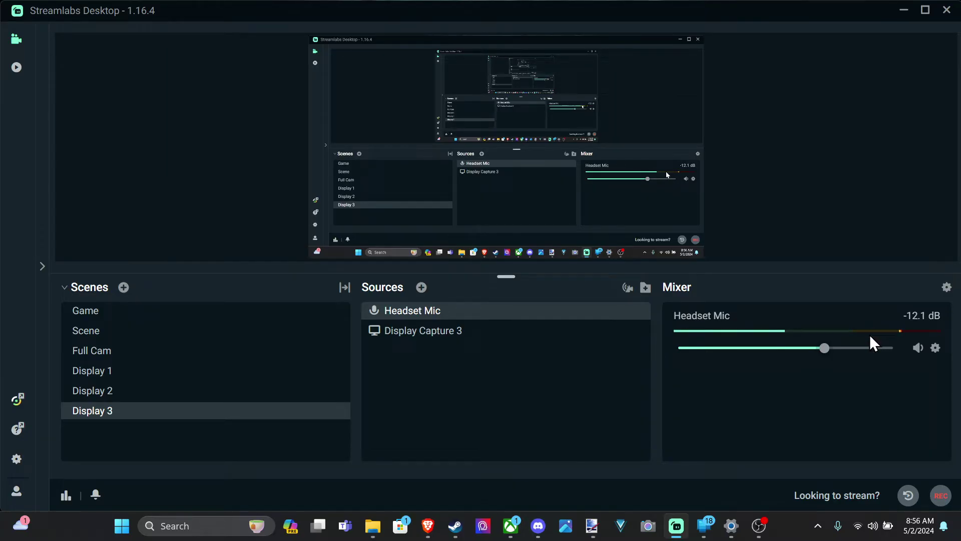
pyautogui.moveTo(163, 391)
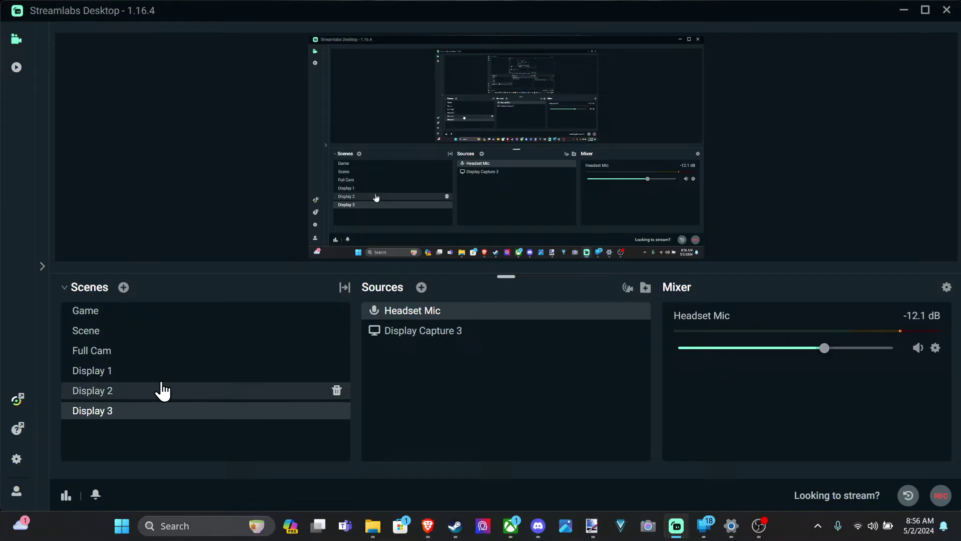
# Step: Select the Full Cam scene and drag the preview divider down to enlarge the preview
pyautogui.click(149, 355)
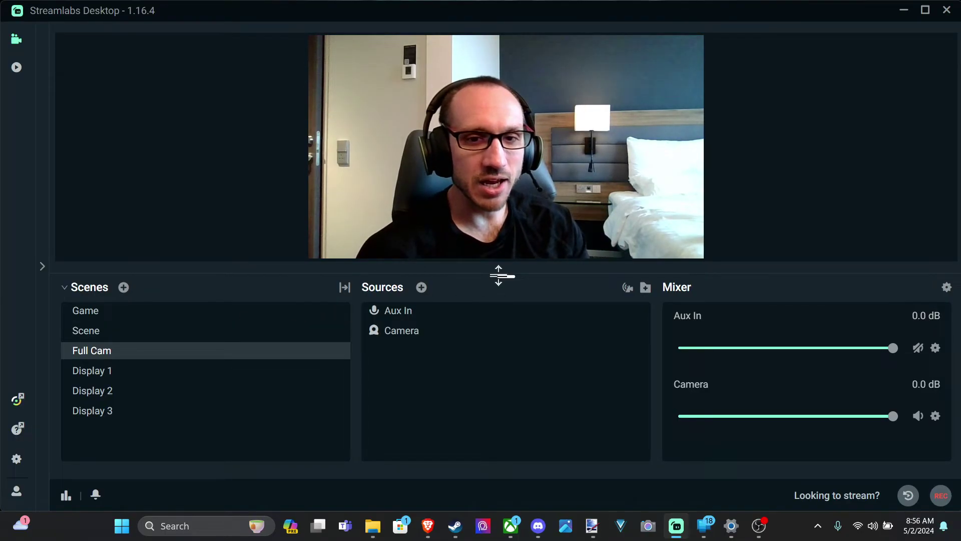
pyautogui.moveTo(498, 276); pyautogui.dragTo(500, 334)
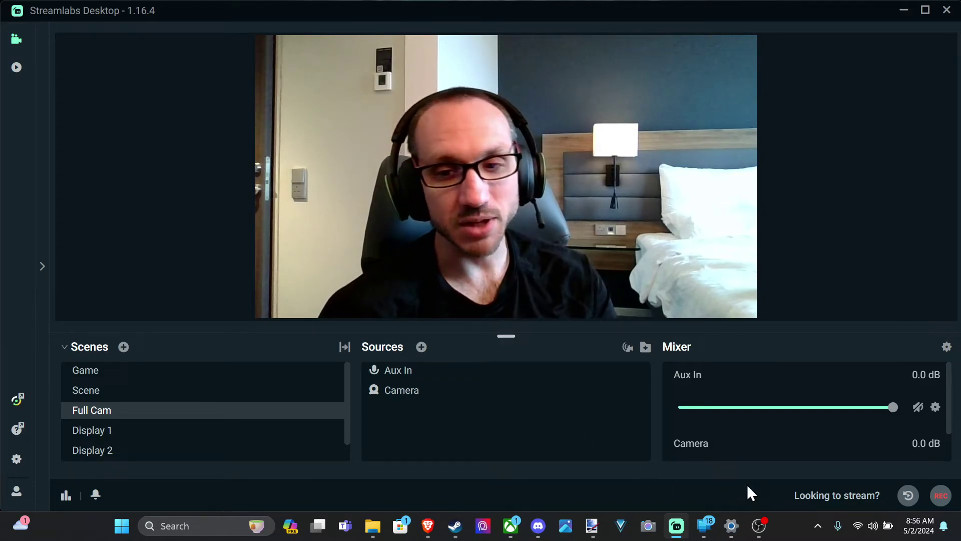
pyautogui.scroll(-1, 789, 419)
pyautogui.scroll(1, 783, 422)
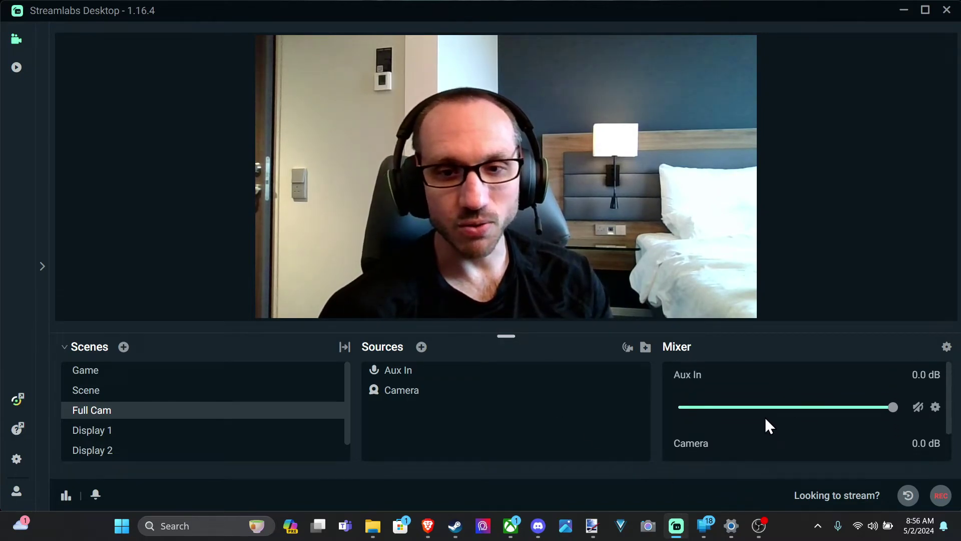
pyautogui.moveTo(449, 390)
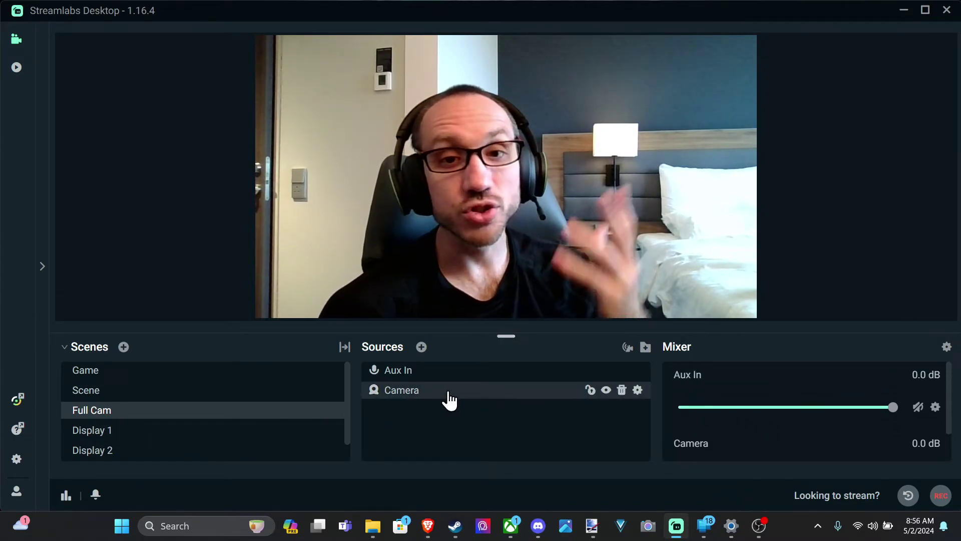
pyautogui.scroll(-1, 133, 423)
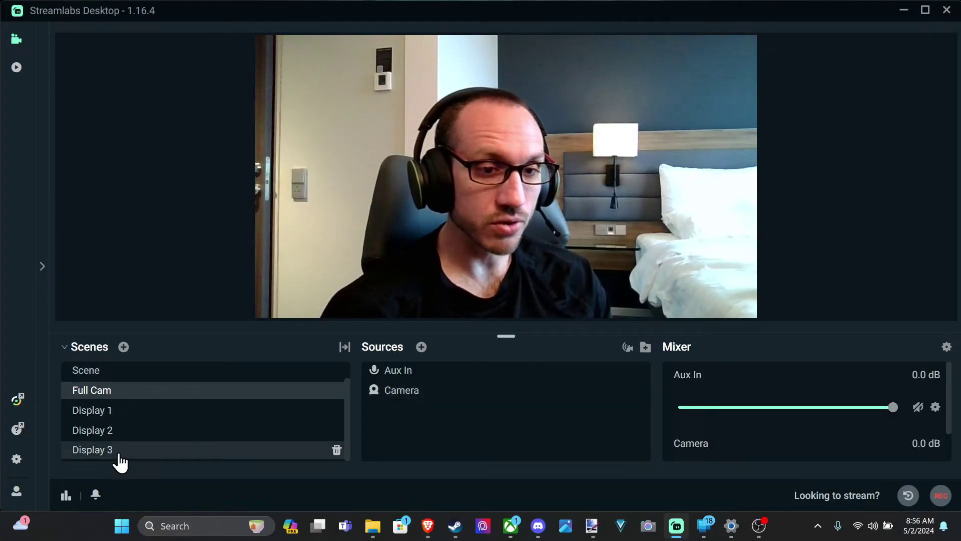
# Step: Select the Display 3 scene and bring up the Headset Mic source's context menu
pyautogui.click(121, 450)
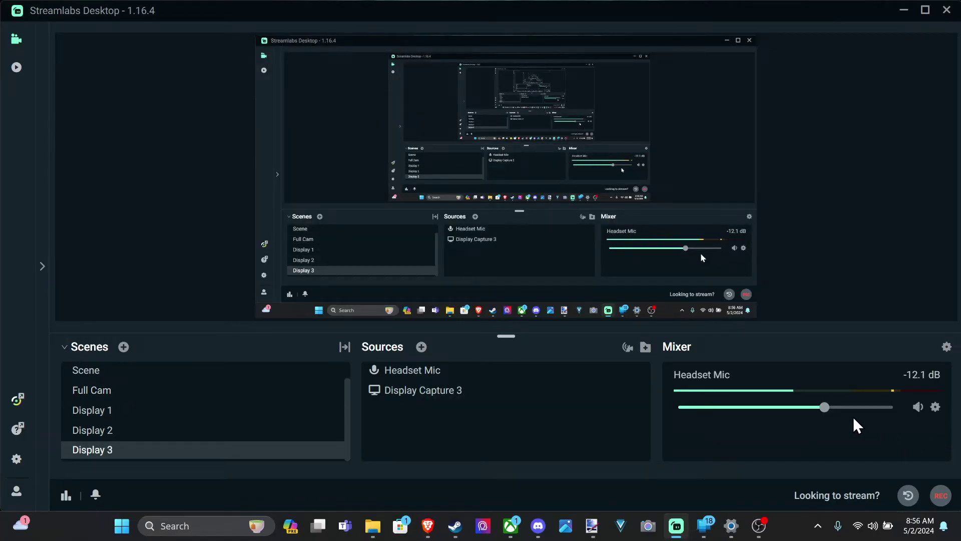
pyautogui.moveTo(824, 407)
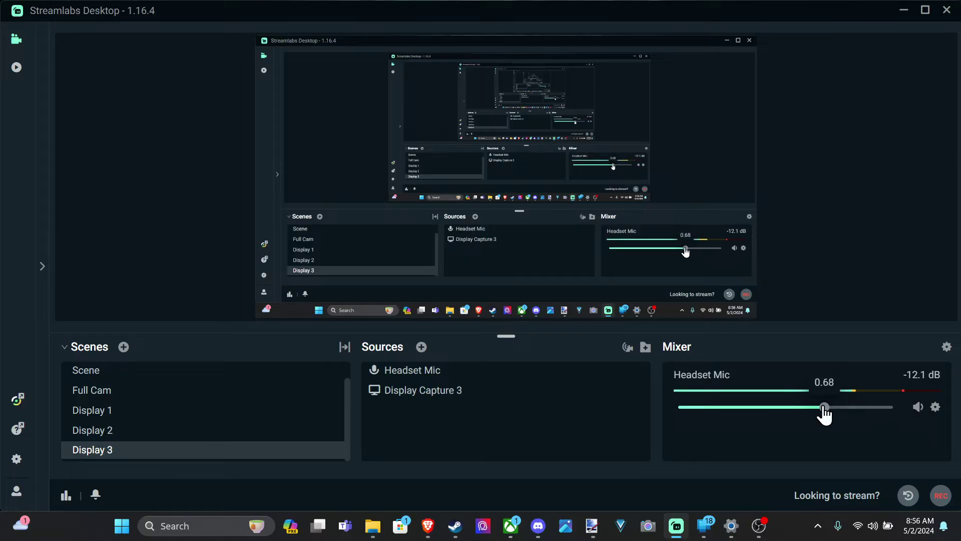
pyautogui.click(422, 376)
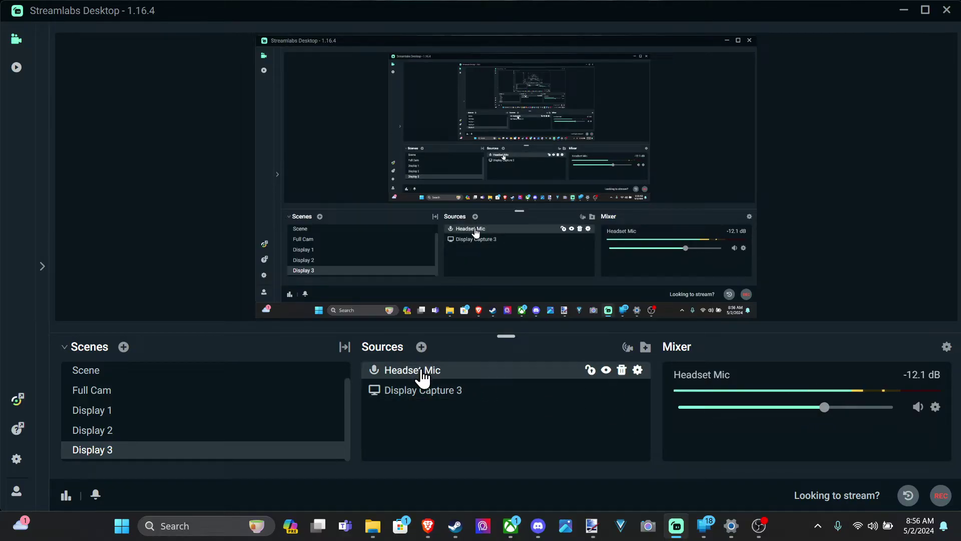
pyautogui.rightClick(422, 370)
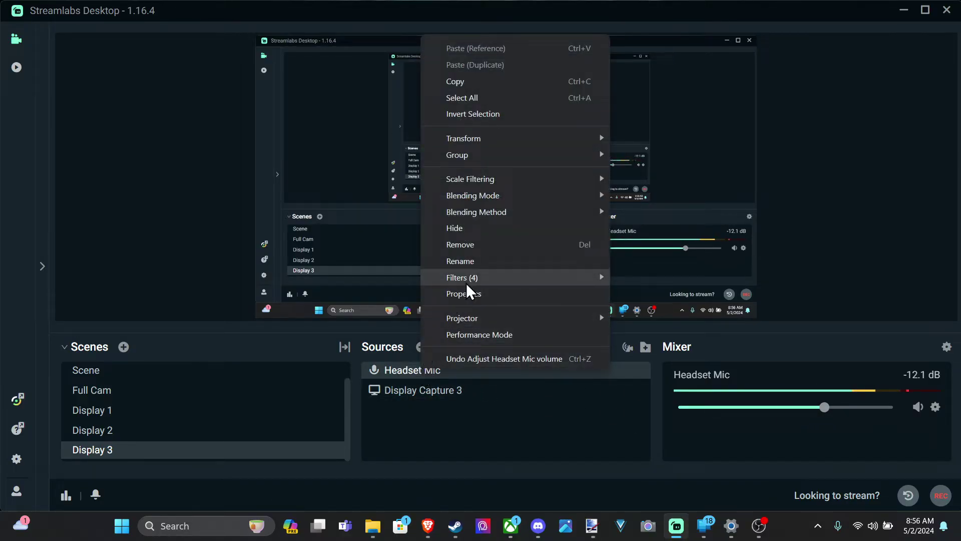
pyautogui.moveTo(462, 277)
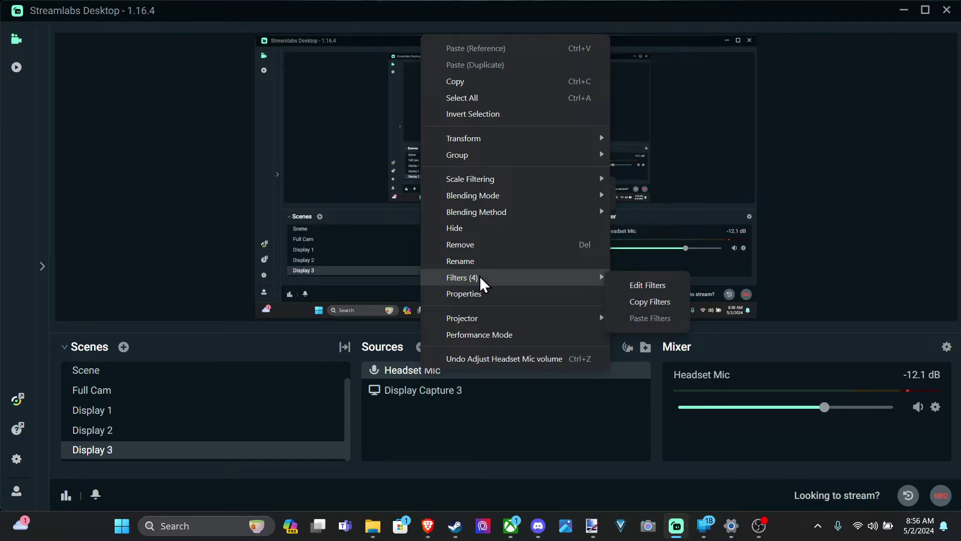
# Step: Open the Headset Mic filters and browse the available filter types without adding one
pyautogui.click(631, 285)
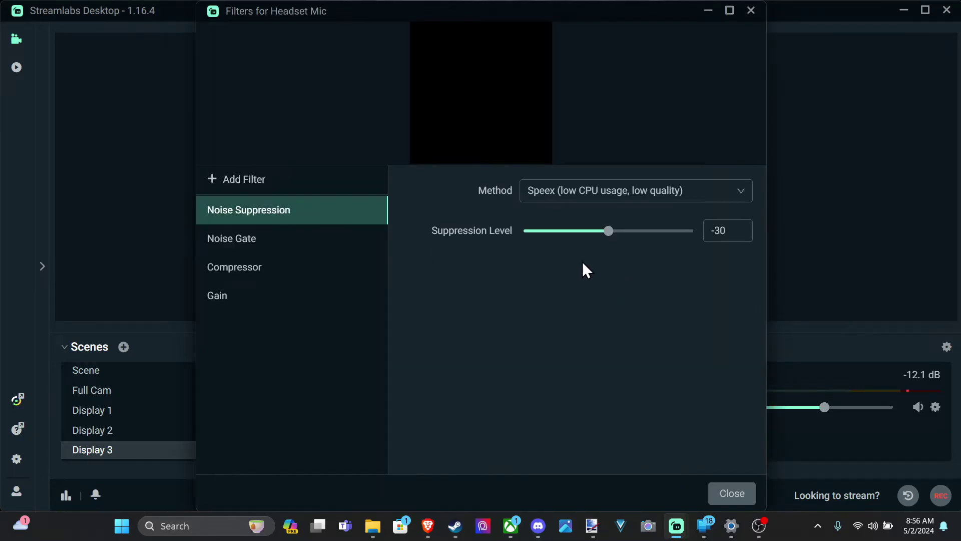
pyautogui.click(218, 181)
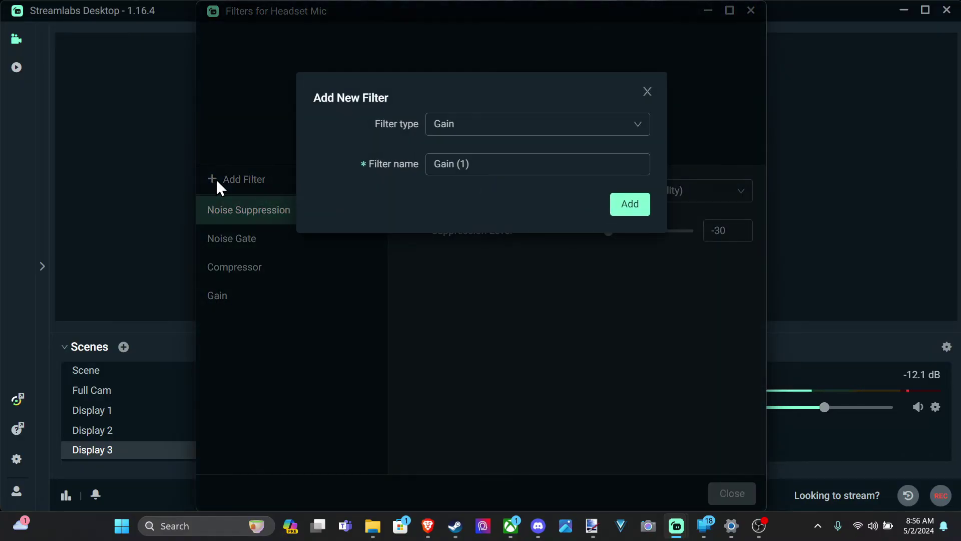
pyautogui.click(433, 134)
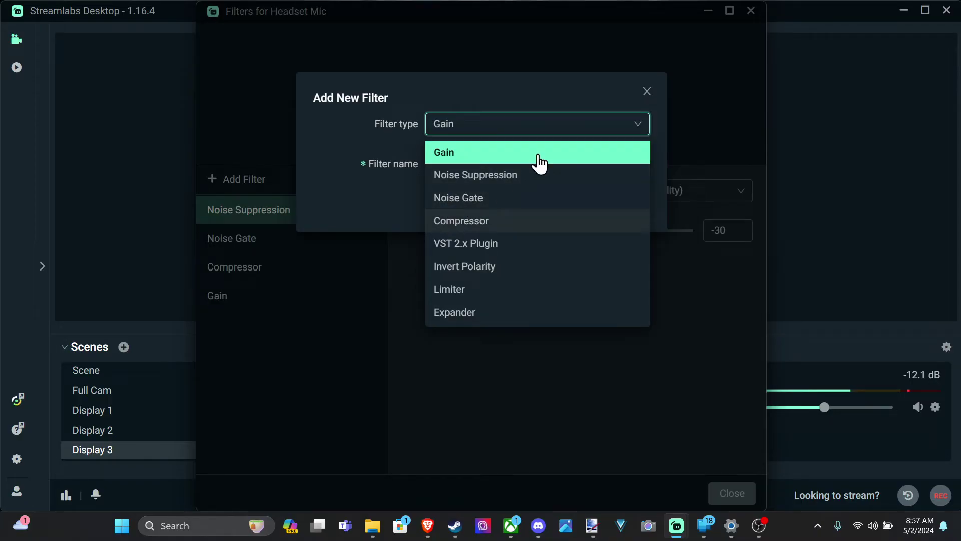
pyautogui.click(647, 96)
pyautogui.moveTo(248, 296)
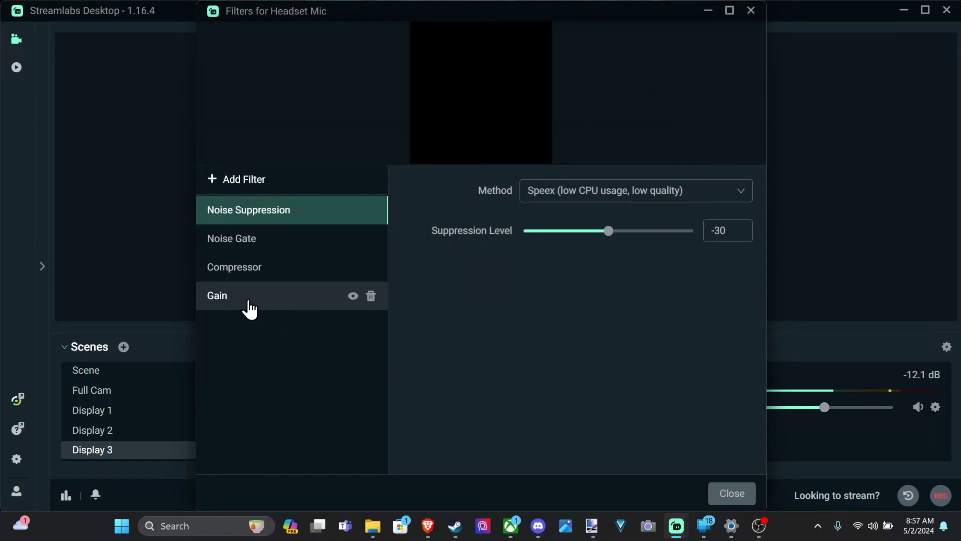
# Step: Review the Gain, Compressor, Noise Gate and Noise Suppression (Speex, -30) filter settings
pyautogui.click(248, 299)
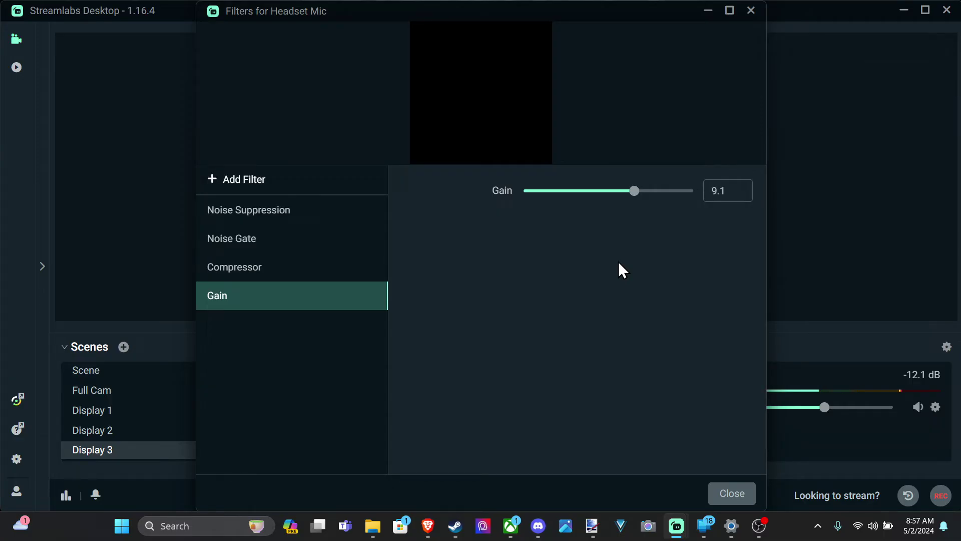
pyautogui.click(271, 268)
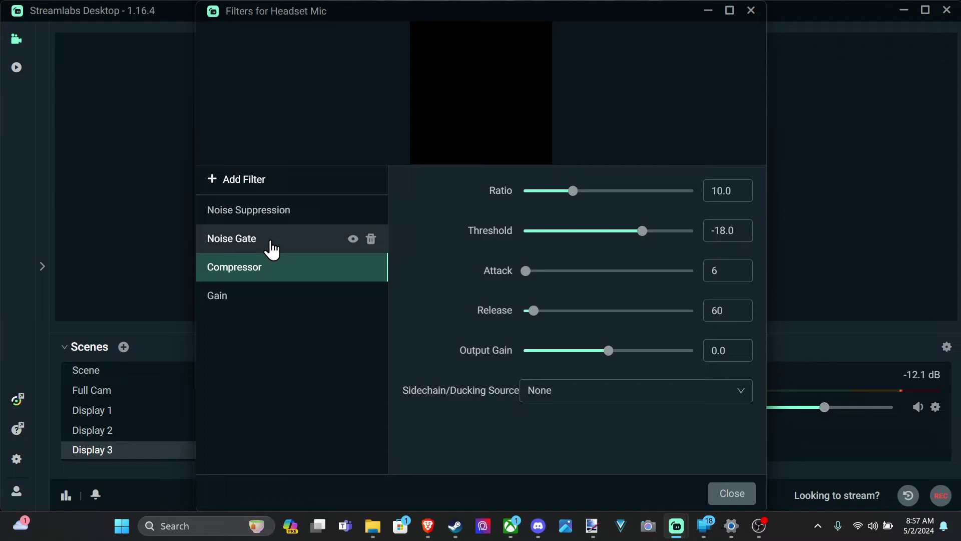
pyautogui.click(271, 248)
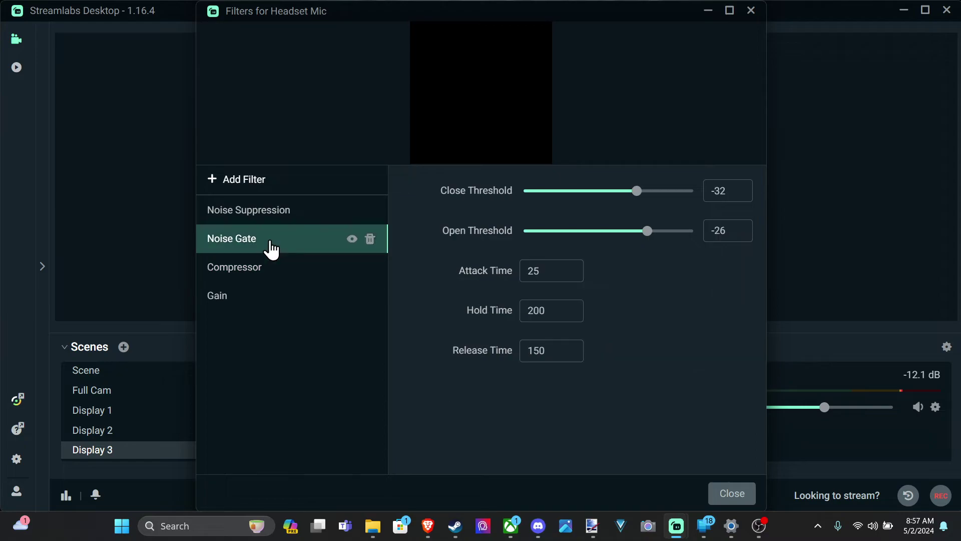
pyautogui.click(271, 218)
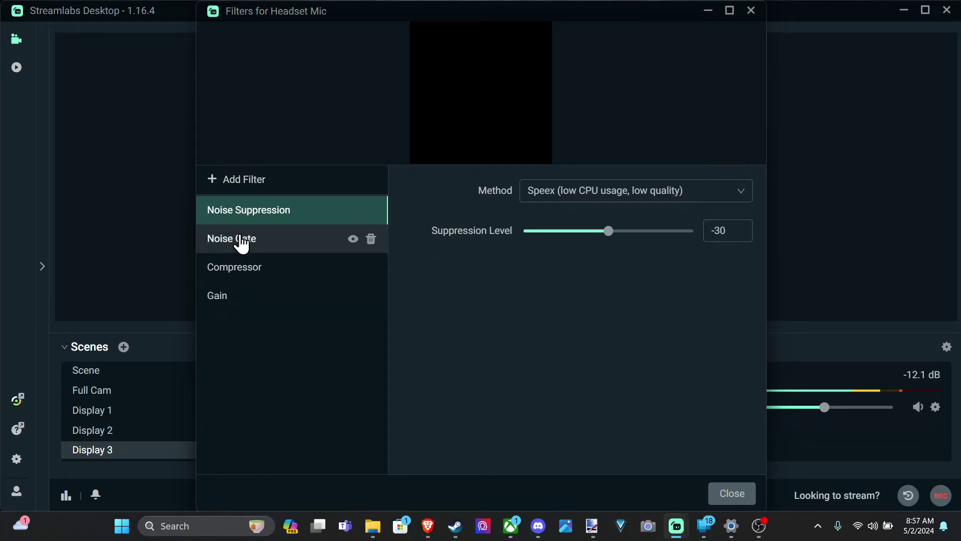
pyautogui.click(736, 497)
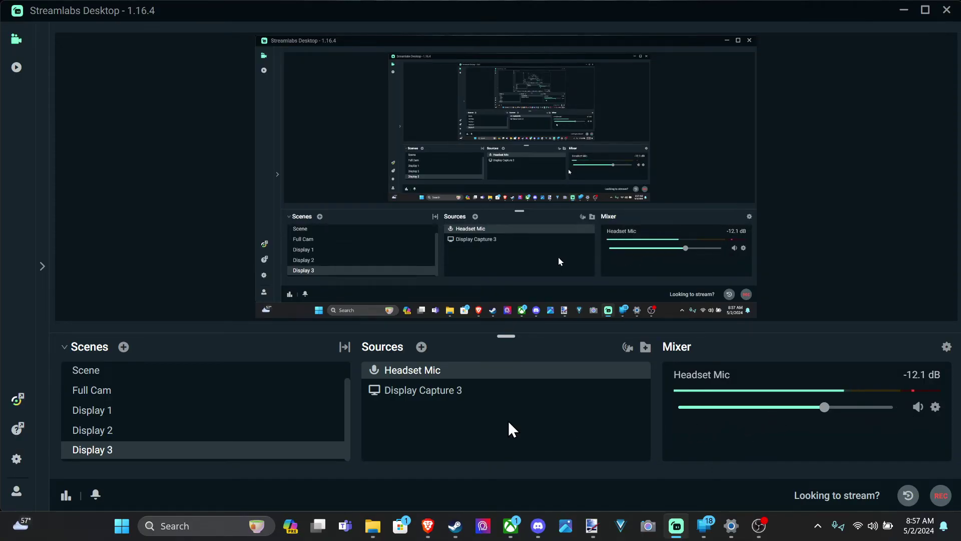
pyautogui.click(143, 409)
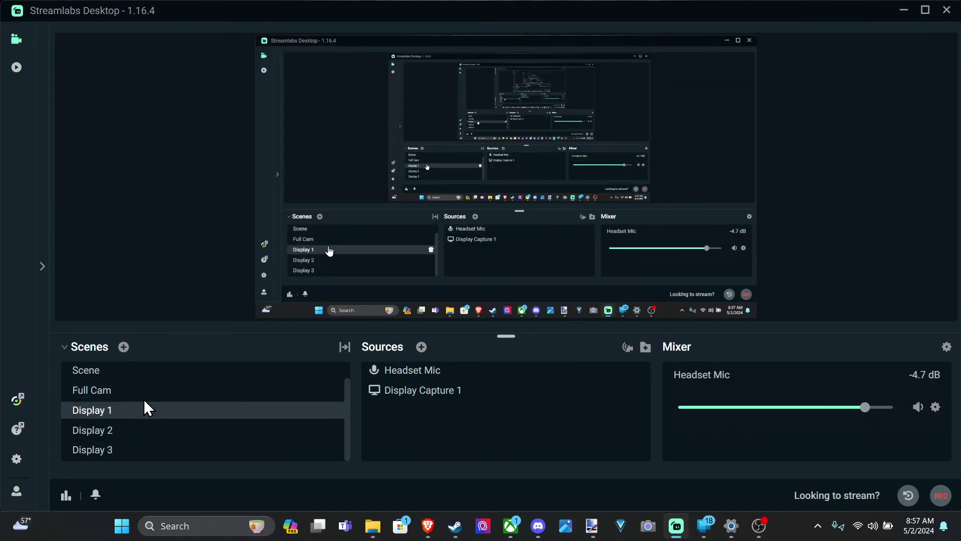
pyautogui.click(150, 392)
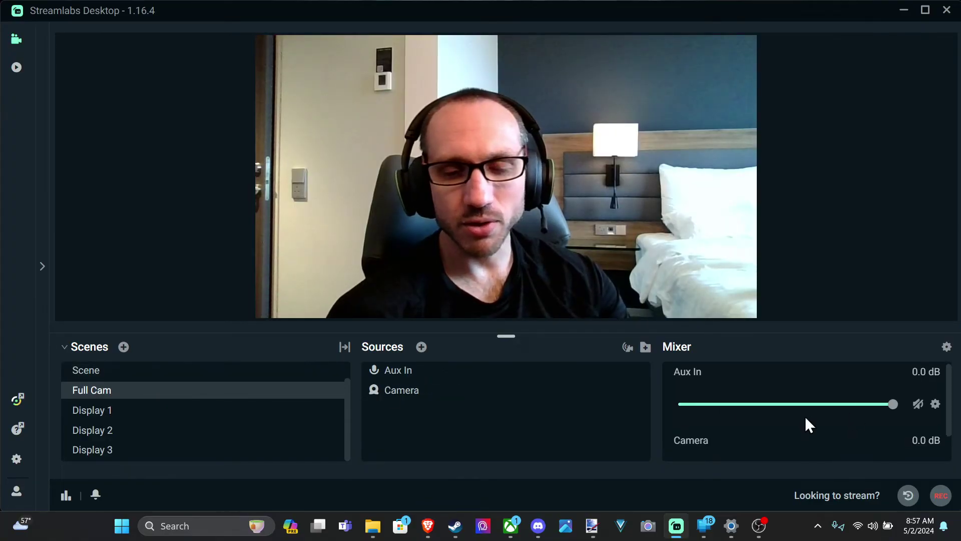
pyautogui.scroll(-2, 796, 413)
pyautogui.scroll(2, 781, 402)
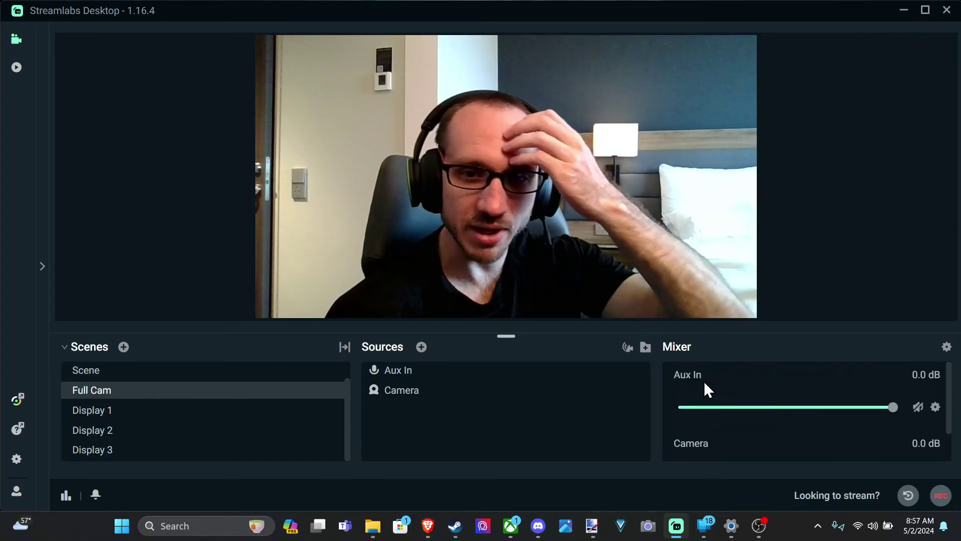
pyautogui.scroll(-2, 705, 383)
pyautogui.scroll(2, 709, 415)
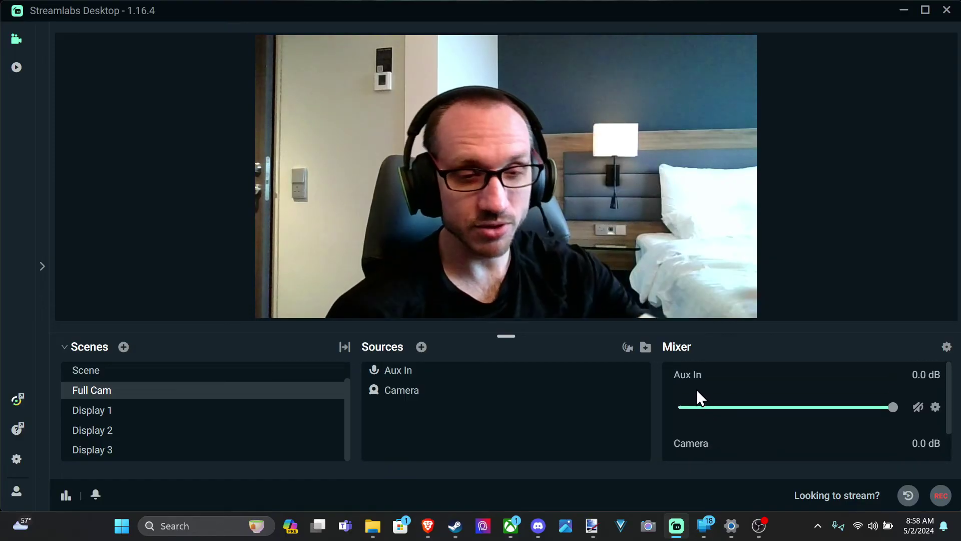
pyautogui.click(148, 452)
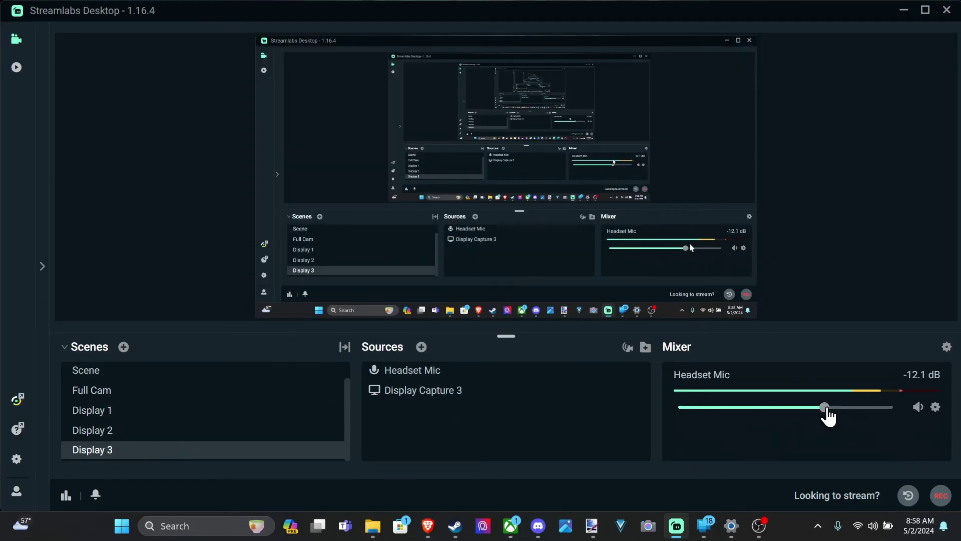
# Step: Check the Headset Mic options, mute and unmute it, then bring up Advanced Audio Settings
pyautogui.click(937, 407)
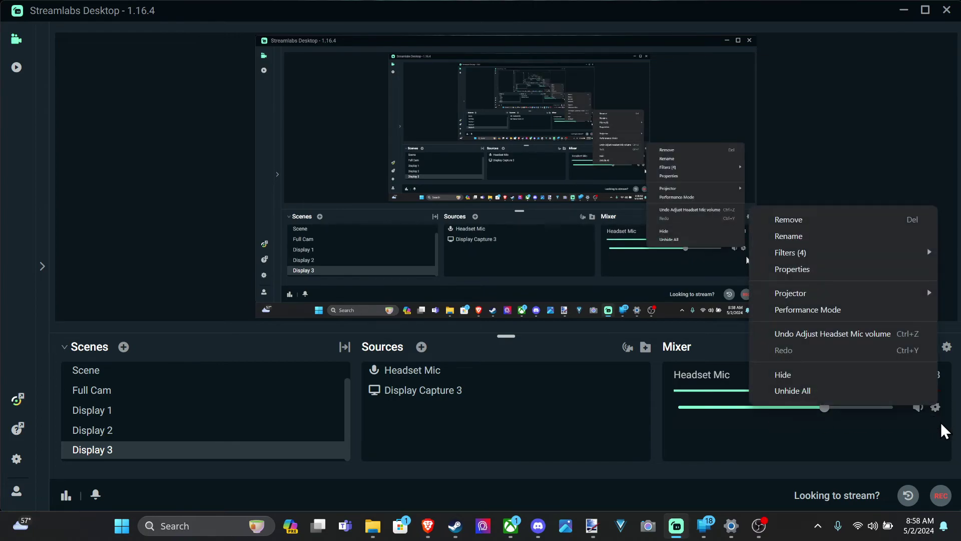
pyautogui.click(935, 431)
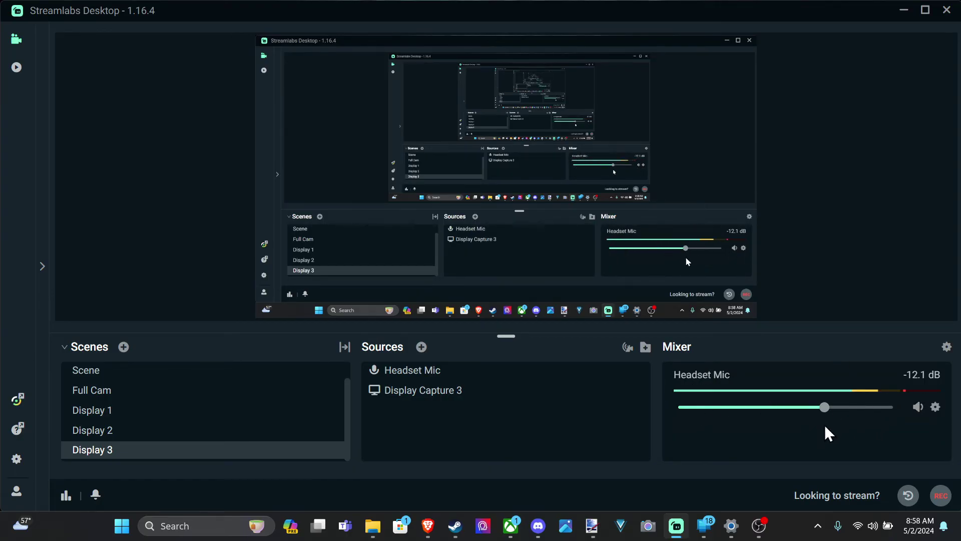
pyautogui.click(918, 412)
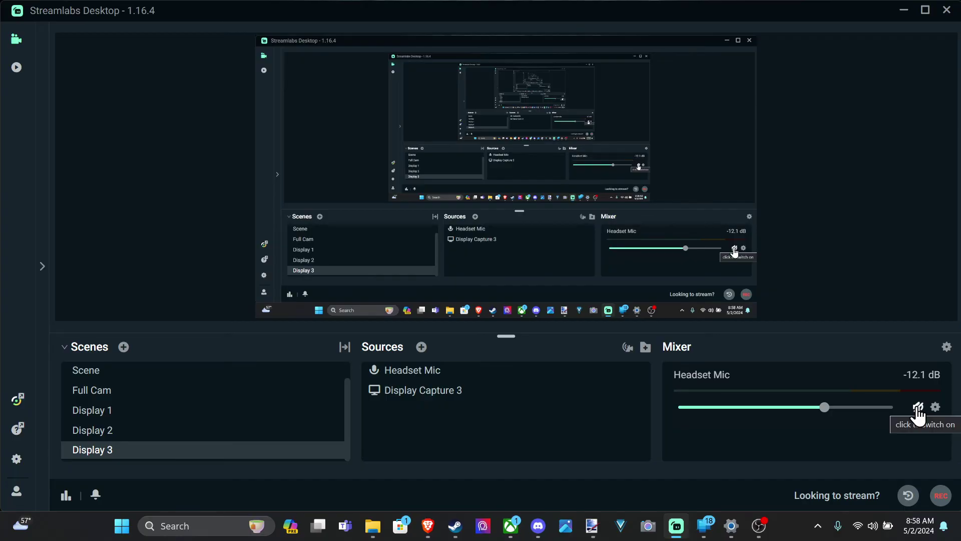
pyautogui.click(918, 411)
pyautogui.click(946, 347)
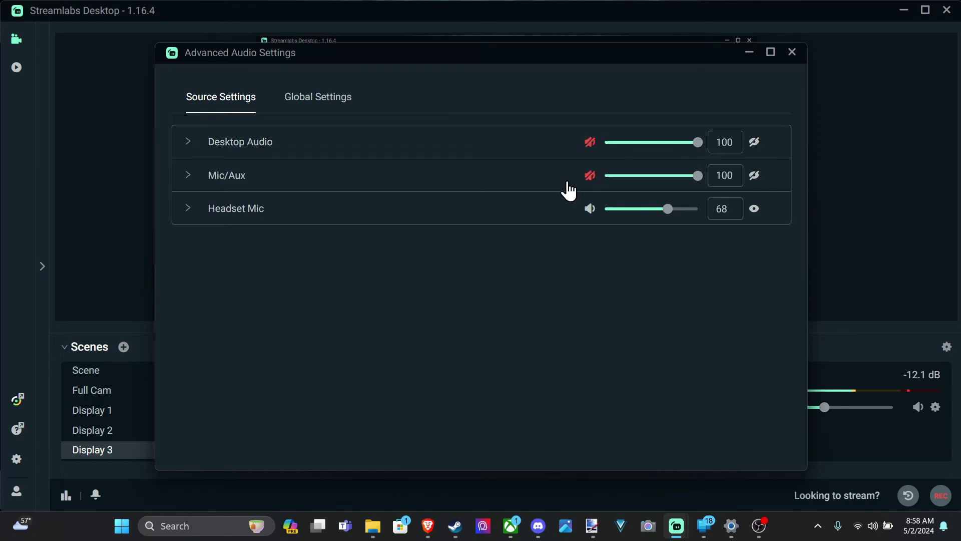
# Step: Confirm Headset Mic uses the Xbox Wireless Headset microphone and keep Mic/Aux hidden
pyautogui.click(189, 210)
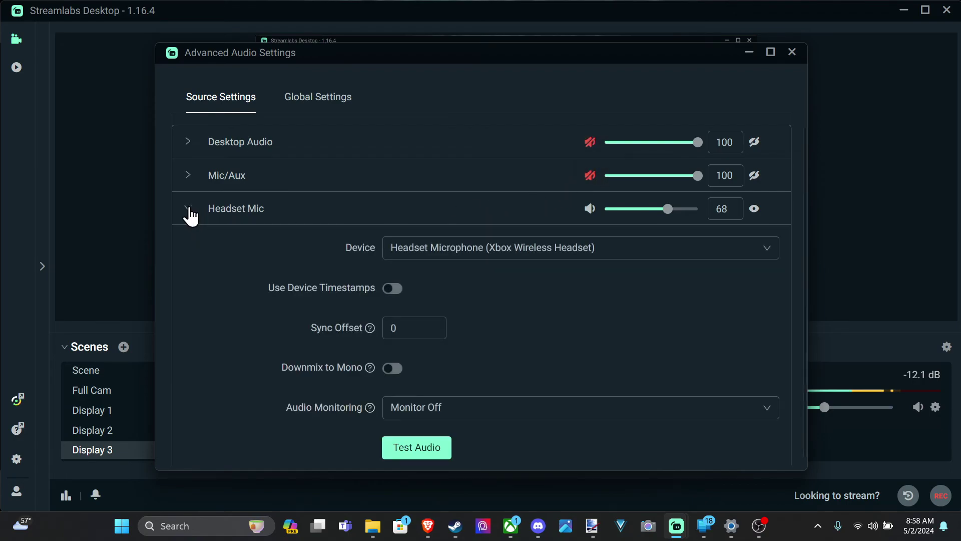
pyautogui.click(188, 210)
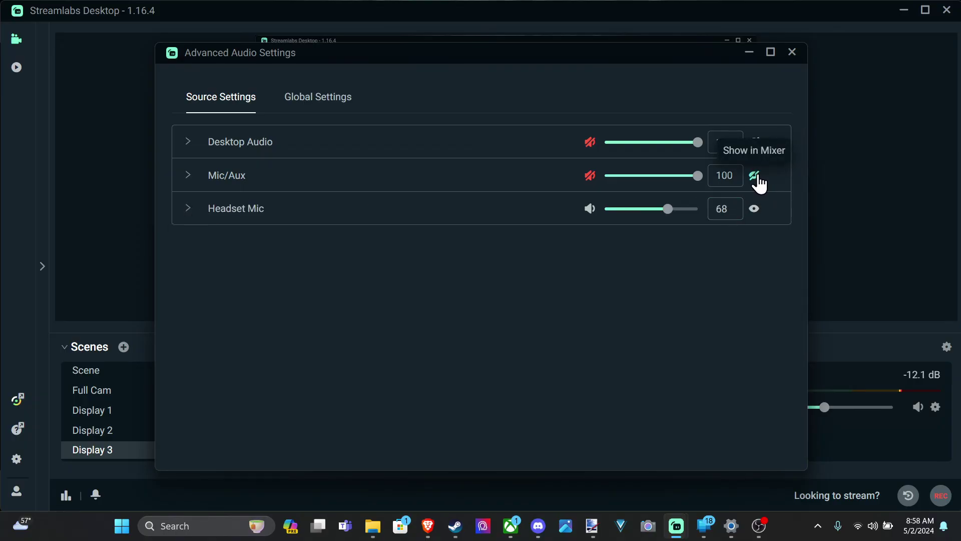
pyautogui.click(755, 175)
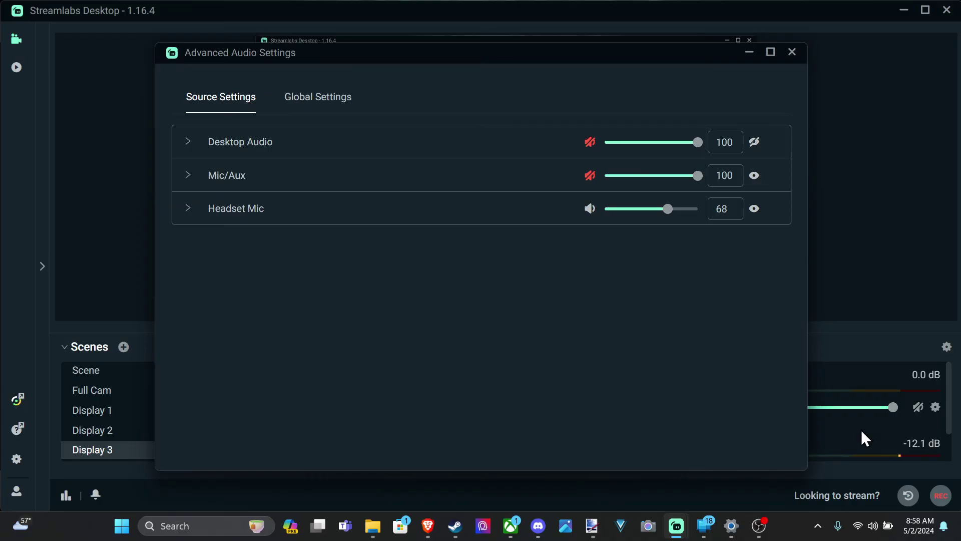
pyautogui.click(754, 176)
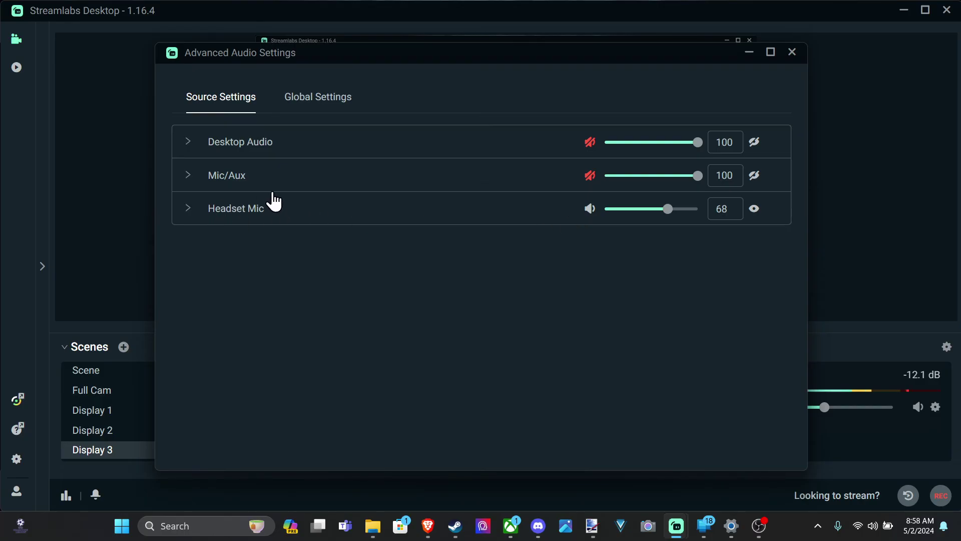
# Step: View Global Settings, return to Source Settings, and close Advanced Audio Settings
pyautogui.click(334, 103)
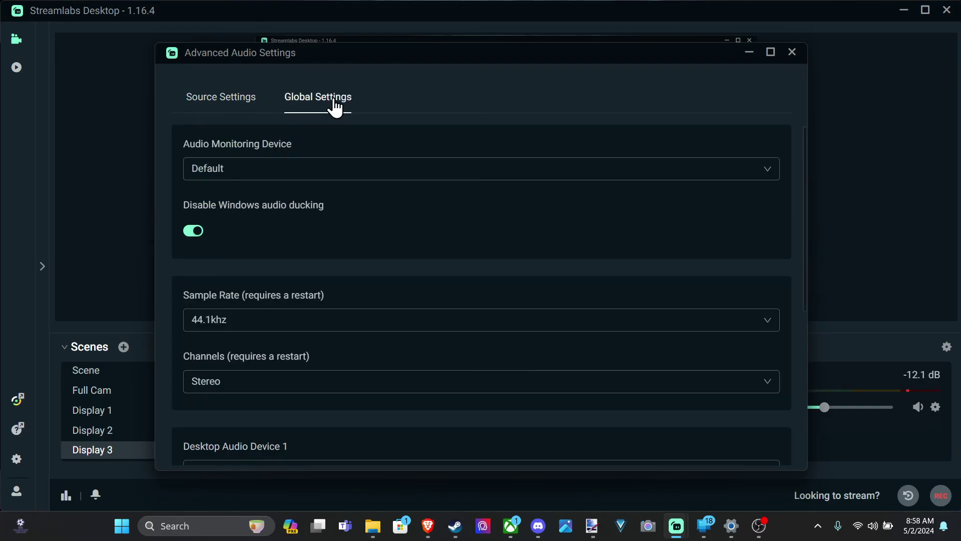
pyautogui.scroll(-1, 398, 238)
pyautogui.scroll(-1, 398, 240)
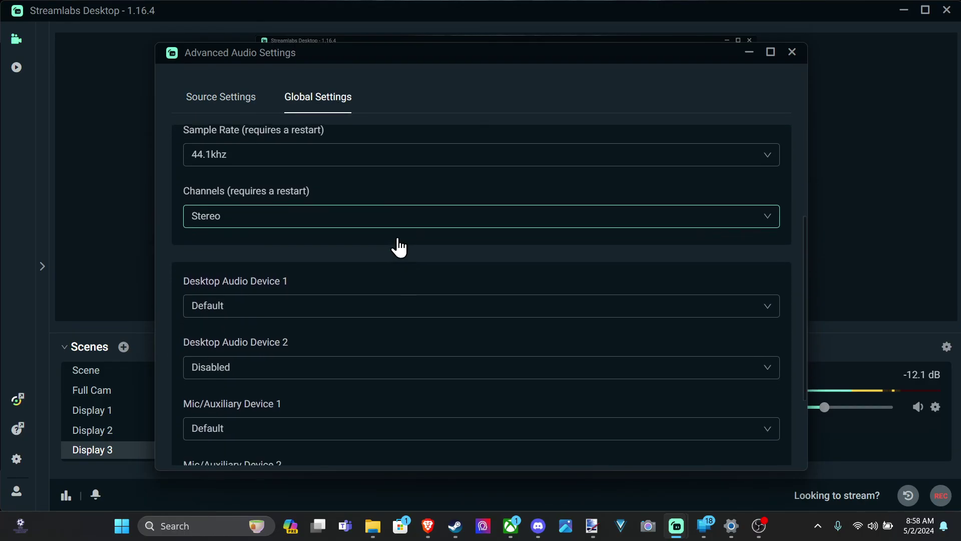
pyautogui.scroll(-1, 399, 240)
pyautogui.scroll(-1, 398, 238)
pyautogui.scroll(3, 398, 239)
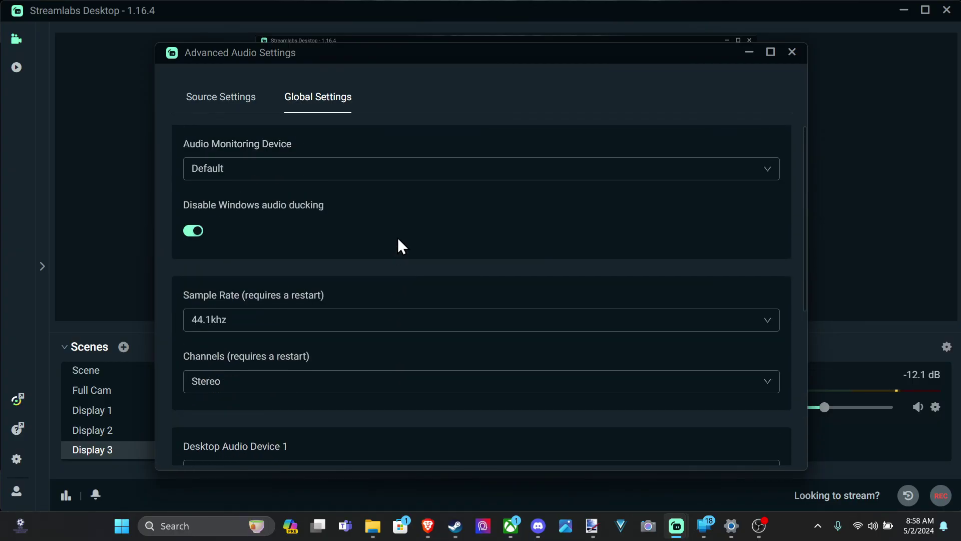
pyautogui.click(245, 101)
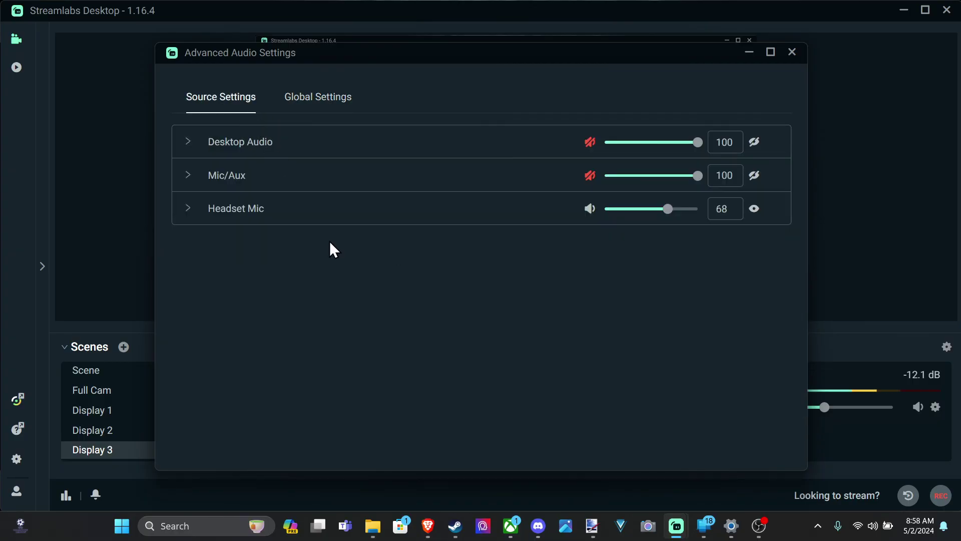
pyautogui.click(791, 52)
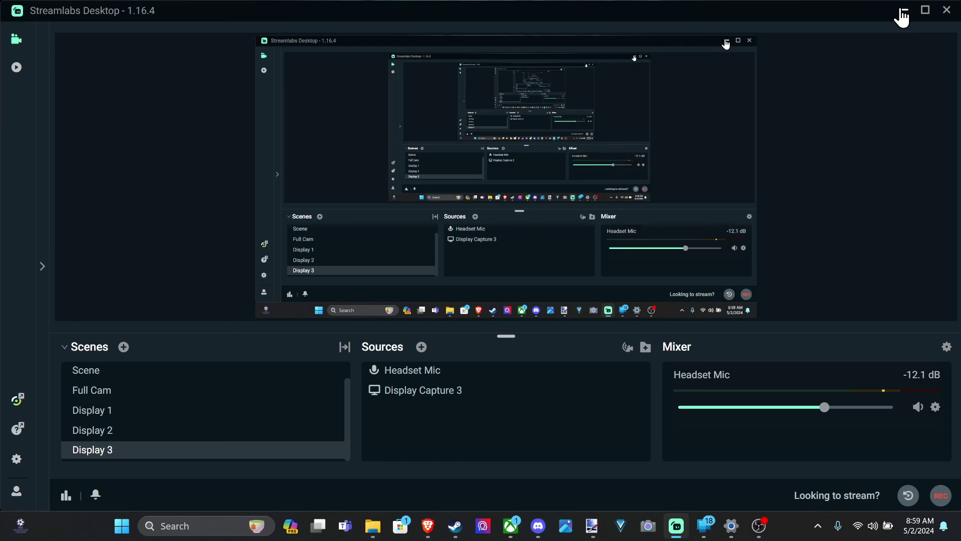
# Step: Minimize Streamlabs Desktop to bring the recording OBS Studio window into view
pyautogui.click(902, 17)
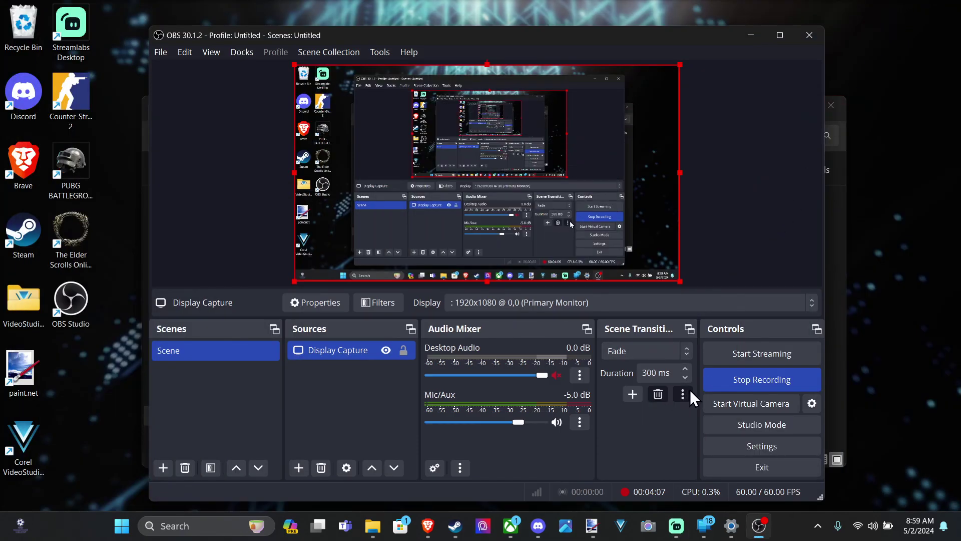